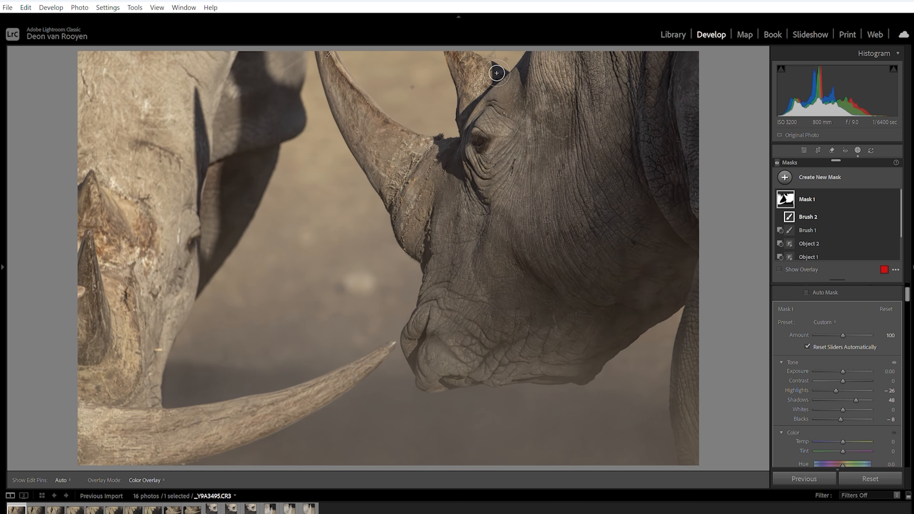
Step: Warm the whole photo by setting the white balance temperature to 6286
{"action": "left_click", "coordinate": [799, 286]}
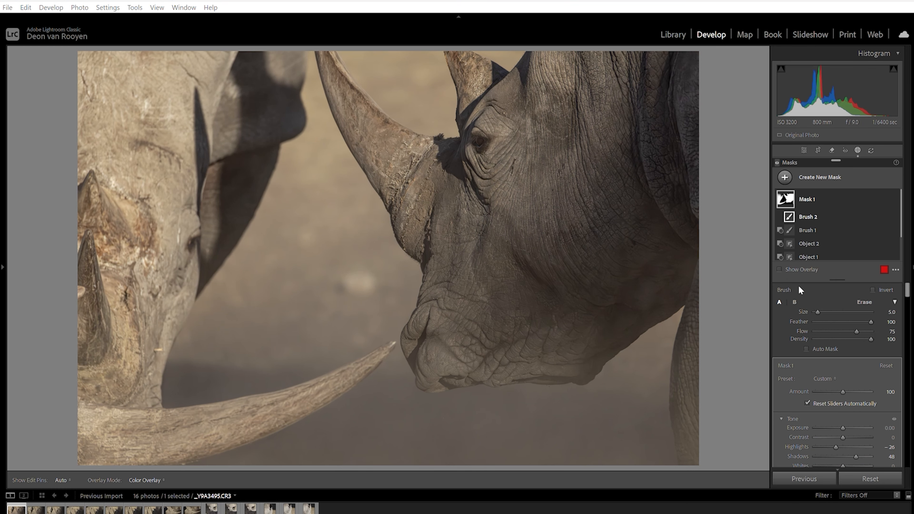
{"action": "left_click", "coordinate": [804, 150]}
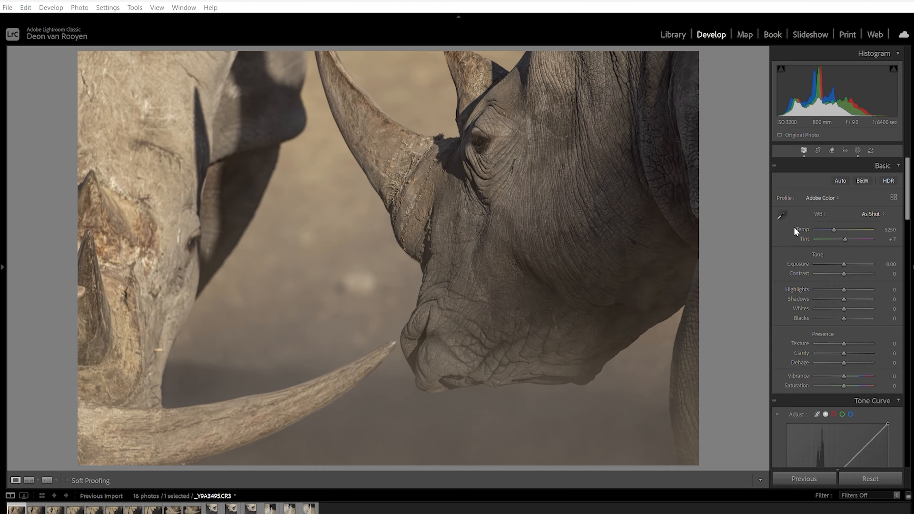
{"action": "left_click_drag", "start_coordinate": [835, 230], "coordinate": [841, 231]}
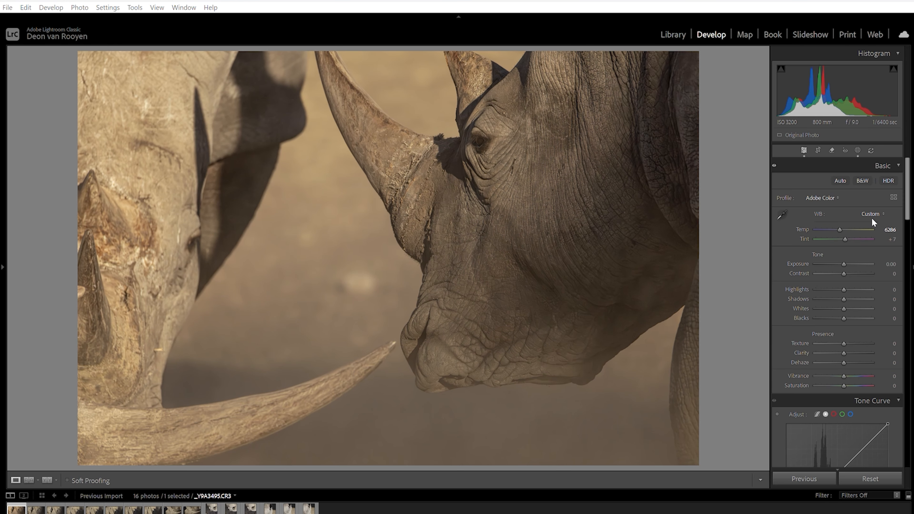
Step: Create a new mask that automatically selects the photo's background
{"action": "left_click", "coordinate": [858, 151]}
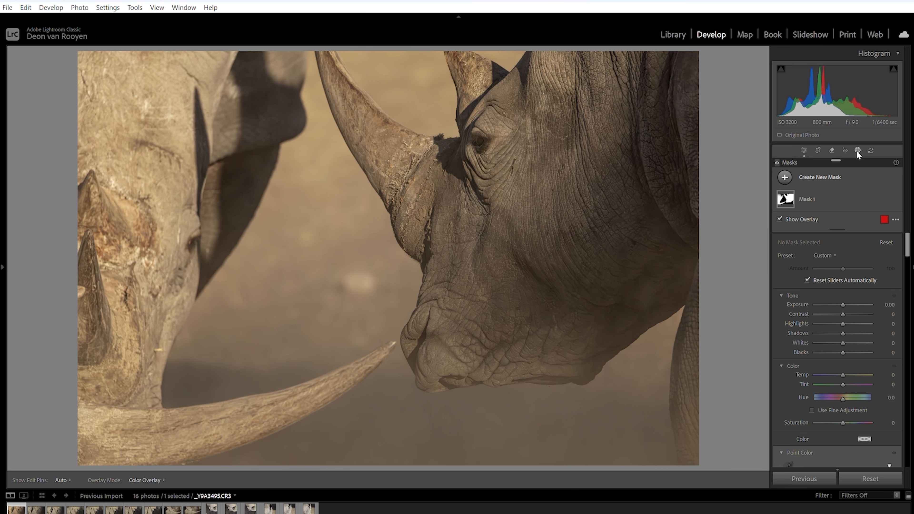
{"action": "left_click", "coordinate": [824, 177]}
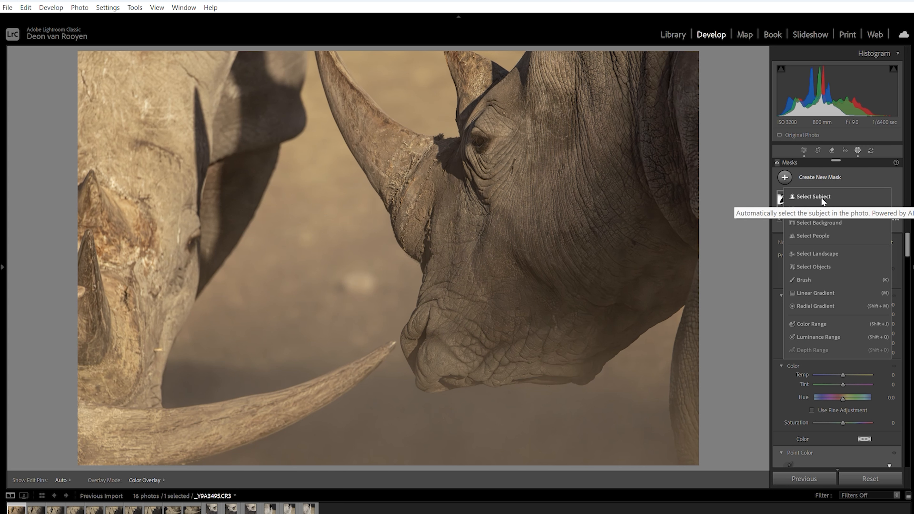
{"action": "left_click", "coordinate": [823, 221]}
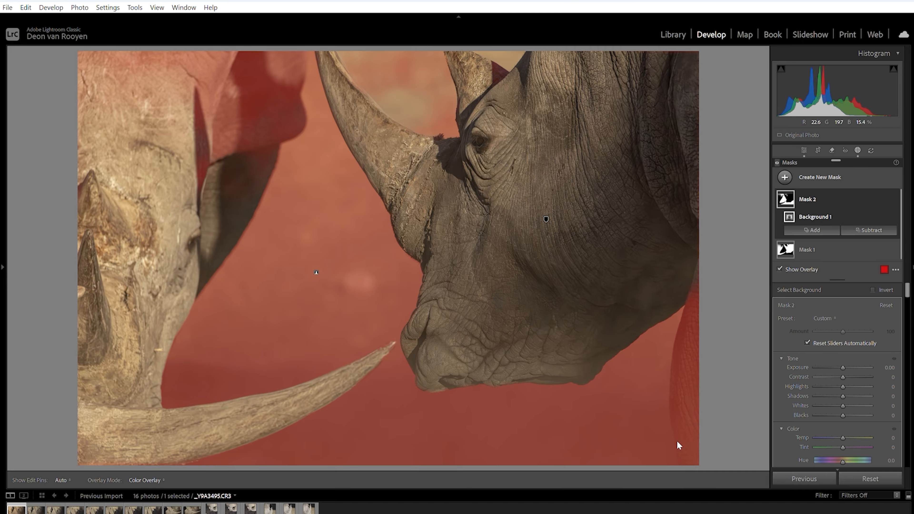
Step: Subtract the leg at the photo's right edge from the background mask with a brush, raising its flow to 100
{"action": "left_click", "coordinate": [869, 233]}
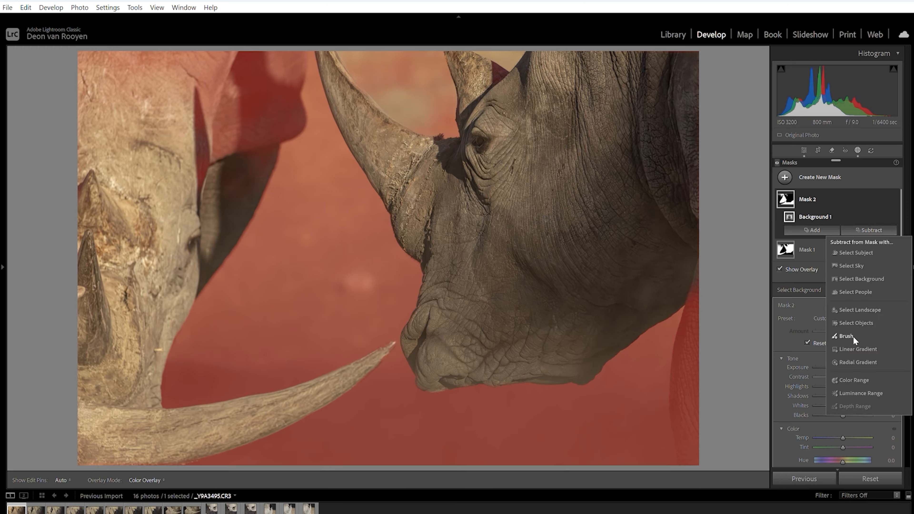
{"action": "left_click", "coordinate": [847, 335]}
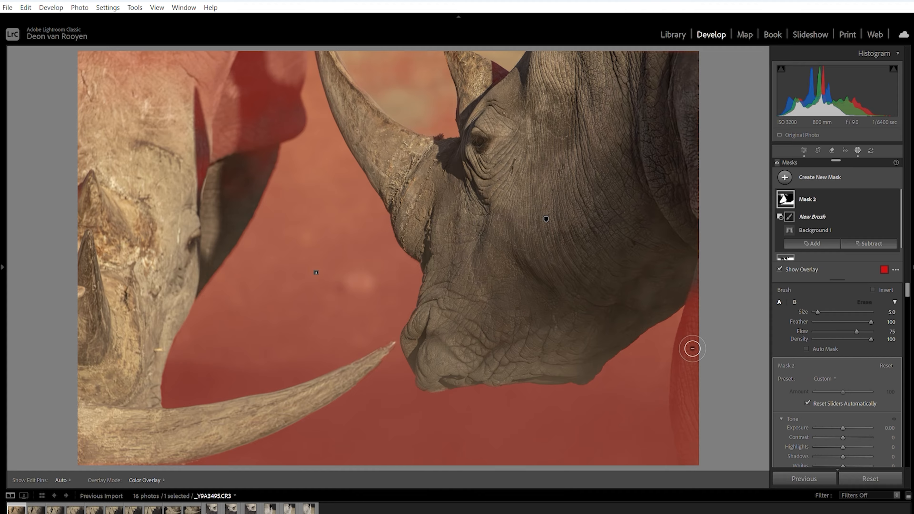
{"action": "mouse_move", "coordinate": [694, 430]}
{"action": "left_mouse_down"}
{"action": "mouse_move", "coordinate": [699, 457]}
{"action": "mouse_move", "coordinate": [693, 306]}
{"action": "mouse_move", "coordinate": [681, 400]}
{"action": "mouse_move", "coordinate": [695, 456]}
{"action": "mouse_move", "coordinate": [685, 375]}
{"action": "mouse_move", "coordinate": [697, 296]}
{"action": "left_mouse_up"}
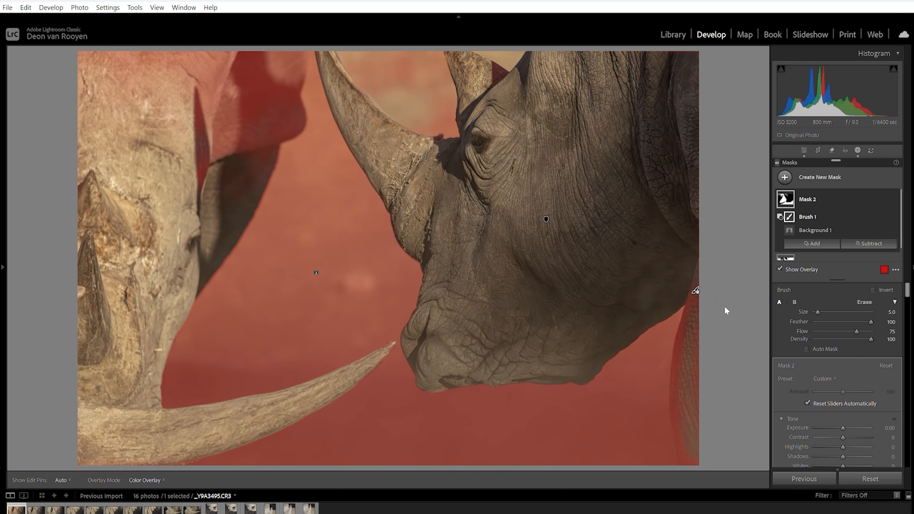
{"action": "left_click_drag", "start_coordinate": [862, 331], "coordinate": [869, 332]}
{"action": "mouse_move", "coordinate": [695, 282]}
{"action": "left_mouse_down"}
{"action": "mouse_move", "coordinate": [691, 336]}
{"action": "mouse_move", "coordinate": [699, 458]}
{"action": "mouse_move", "coordinate": [687, 386]}
{"action": "mouse_move", "coordinate": [700, 296]}
{"action": "mouse_move", "coordinate": [680, 387]}
{"action": "mouse_move", "coordinate": [704, 468]}
{"action": "left_mouse_up"}
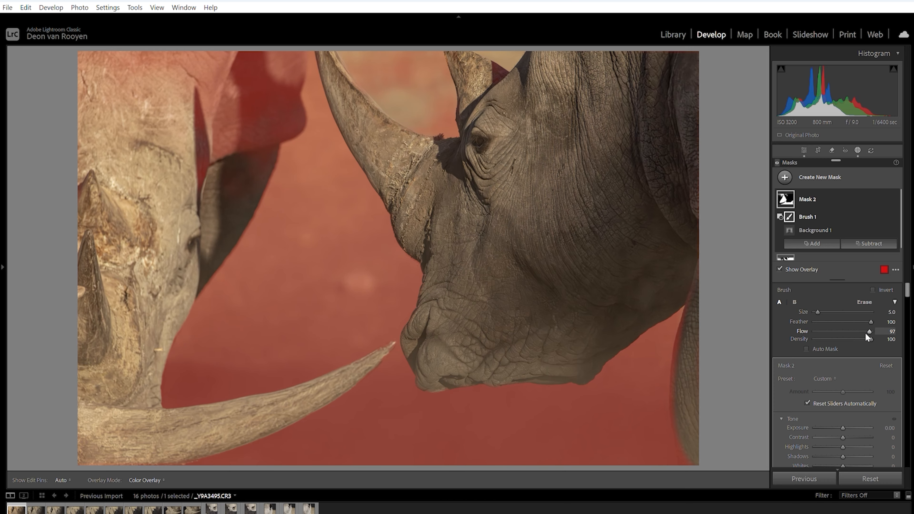
{"action": "left_click_drag", "start_coordinate": [870, 333], "coordinate": [874, 332]}
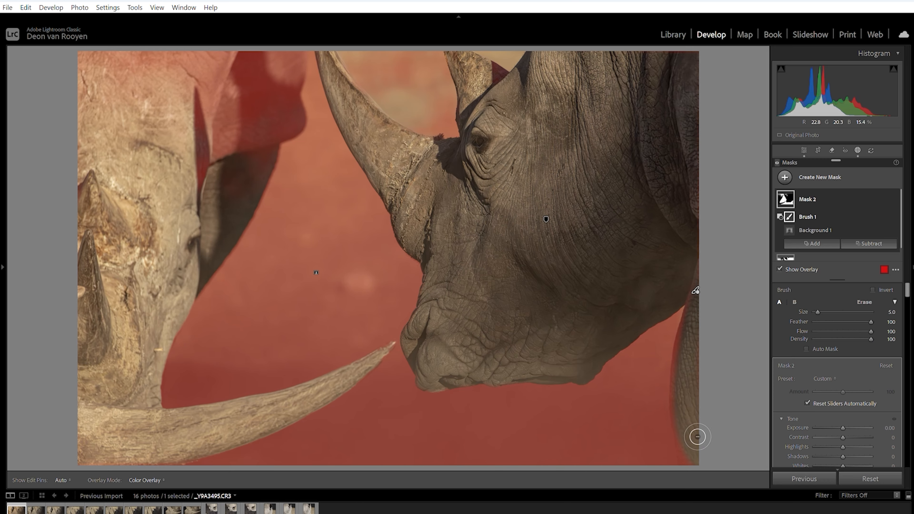
{"action": "key", "text": "h"}
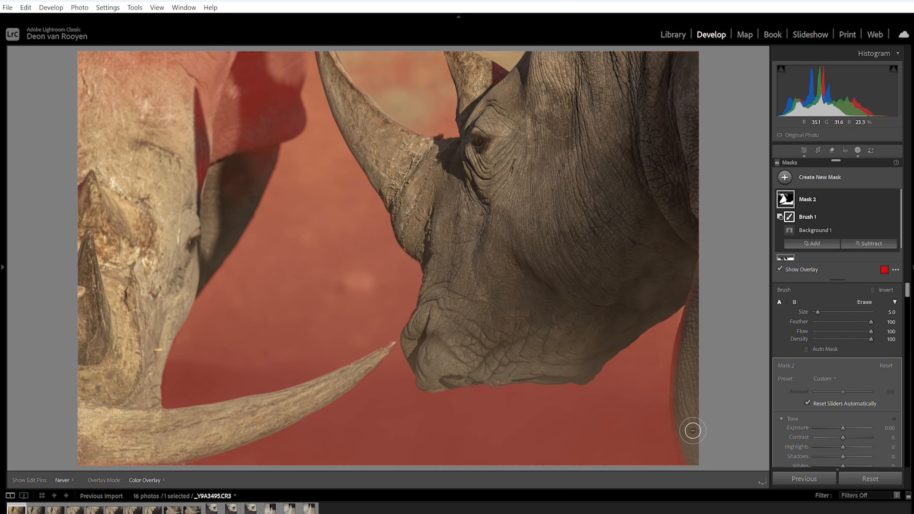
{"action": "left_click_drag", "start_coordinate": [692, 455], "coordinate": [704, 334]}
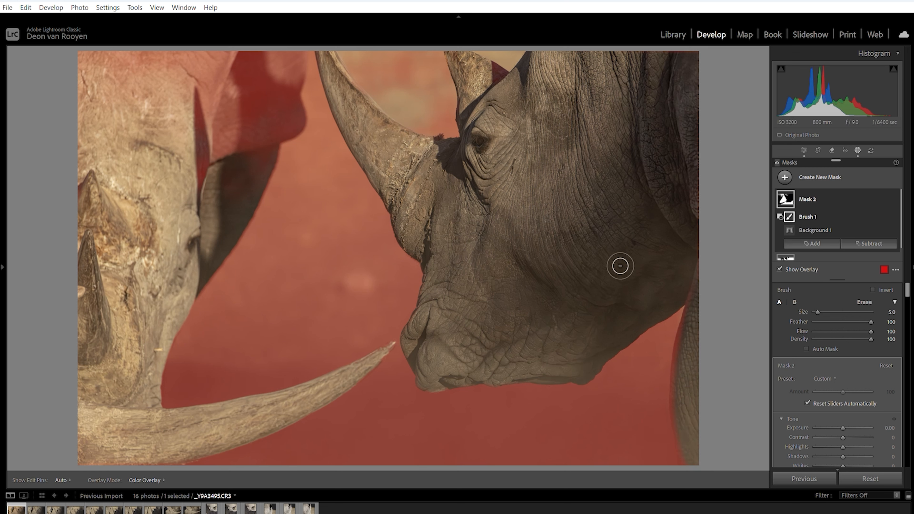
Step: Brush the left rhino's face and ear area out of the background mask, enlarging the brush to size 8
{"action": "mouse_move", "coordinate": [217, 143]}
{"action": "left_mouse_down"}
{"action": "mouse_move", "coordinate": [264, 139]}
{"action": "mouse_move", "coordinate": [214, 150]}
{"action": "mouse_move", "coordinate": [225, 88]}
{"action": "mouse_move", "coordinate": [226, 120]}
{"action": "mouse_move", "coordinate": [235, 116]}
{"action": "mouse_move", "coordinate": [237, 137]}
{"action": "mouse_move", "coordinate": [209, 98]}
{"action": "mouse_move", "coordinate": [161, 91]}
{"action": "mouse_move", "coordinate": [195, 141]}
{"action": "mouse_move", "coordinate": [202, 123]}
{"action": "mouse_move", "coordinate": [196, 187]}
{"action": "mouse_move", "coordinate": [198, 166]}
{"action": "mouse_move", "coordinate": [150, 89]}
{"action": "mouse_move", "coordinate": [162, 122]}
{"action": "left_mouse_up"}
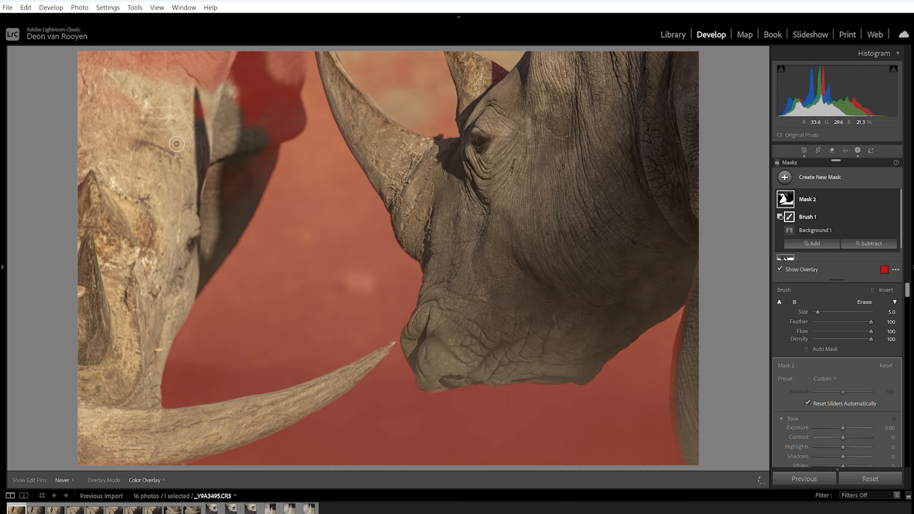
{"action": "scroll", "coordinate": [174, 139], "scroll_direction": "up", "scroll_amount": 3}
{"action": "mouse_move", "coordinate": [144, 115]}
{"action": "left_mouse_down"}
{"action": "mouse_move", "coordinate": [182, 150]}
{"action": "mouse_move", "coordinate": [115, 88]}
{"action": "mouse_move", "coordinate": [107, 129]}
{"action": "mouse_move", "coordinate": [95, 101]}
{"action": "mouse_move", "coordinate": [137, 110]}
{"action": "mouse_move", "coordinate": [121, 65]}
{"action": "mouse_move", "coordinate": [89, 63]}
{"action": "mouse_move", "coordinate": [202, 116]}
{"action": "mouse_move", "coordinate": [210, 146]}
{"action": "mouse_move", "coordinate": [198, 186]}
{"action": "mouse_move", "coordinate": [226, 196]}
{"action": "mouse_move", "coordinate": [246, 164]}
{"action": "mouse_move", "coordinate": [203, 254]}
{"action": "left_mouse_up"}
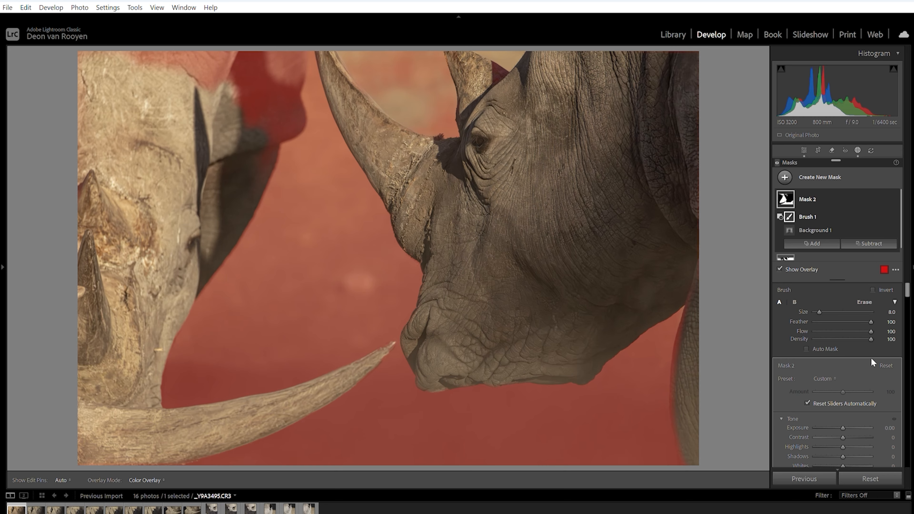
Step: Hide the mask overlay, then darken and warm the background with Exposure -0.42 and Temp 21
{"action": "scroll", "coordinate": [856, 399], "scroll_direction": "down", "scroll_amount": 3}
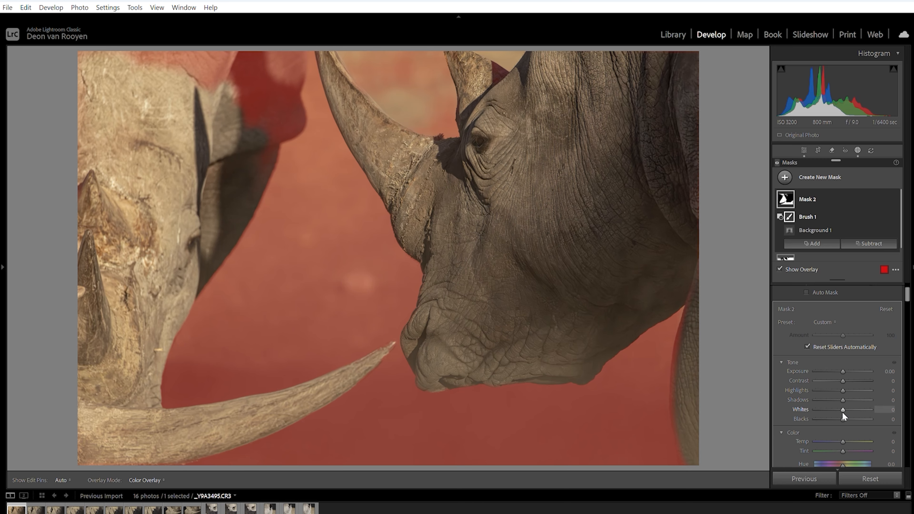
{"action": "key", "text": "o"}
{"action": "left_click_drag", "start_coordinate": [843, 372], "coordinate": [840, 371]}
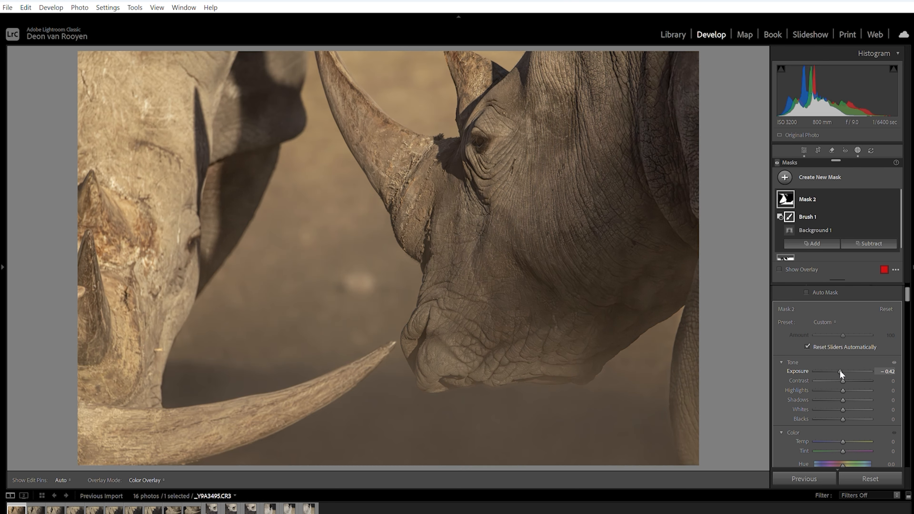
{"action": "left_click_drag", "start_coordinate": [844, 441], "coordinate": [848, 440]}
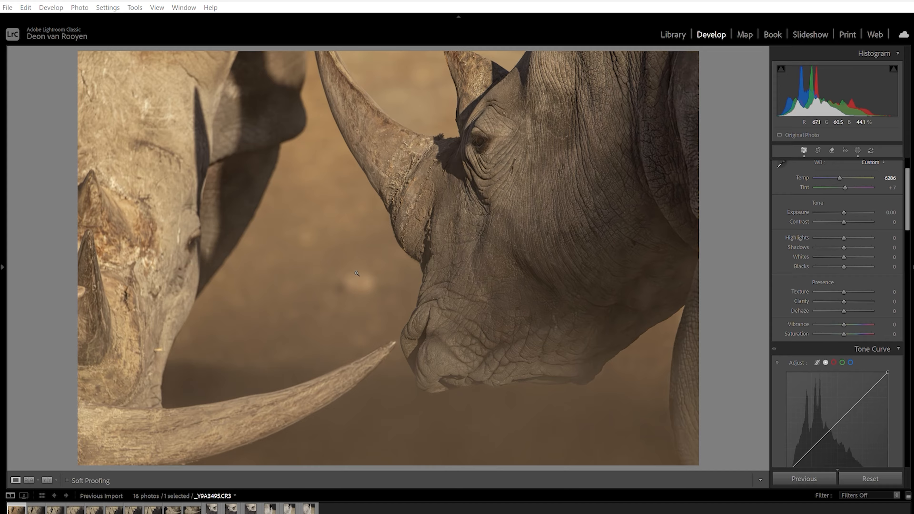
Step: Crop the left and right sides of the photo to a tighter frame around the facing rhino, keeping the full height
{"action": "left_click", "coordinate": [819, 151]}
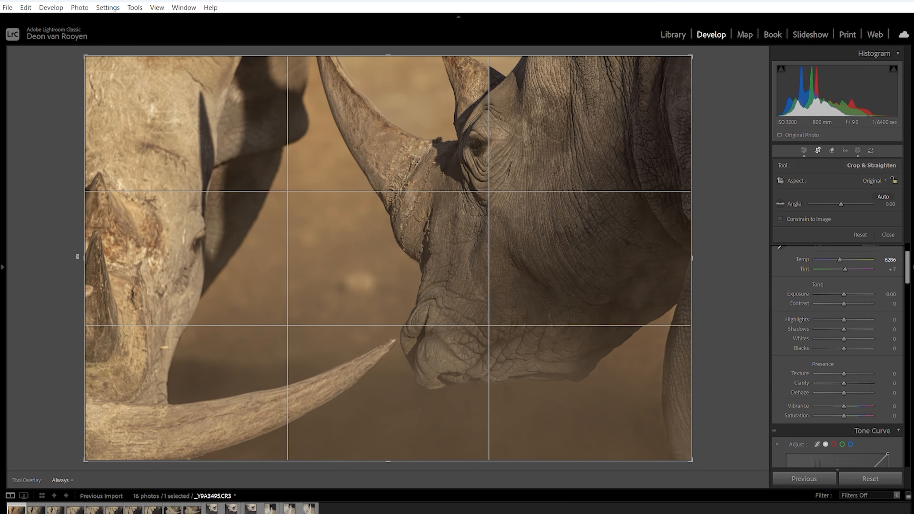
{"action": "left_click_drag", "start_coordinate": [82, 257], "coordinate": [120, 263]}
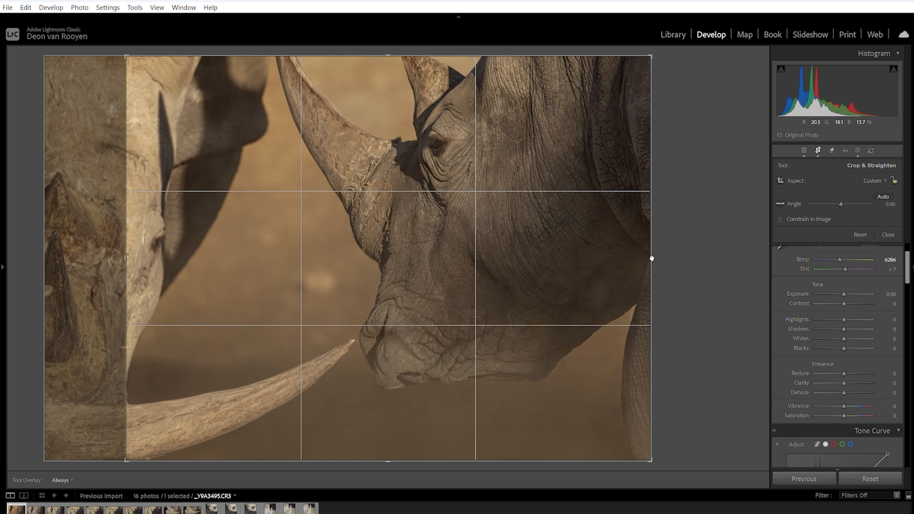
{"action": "left_click_drag", "start_coordinate": [651, 258], "coordinate": [617, 257]}
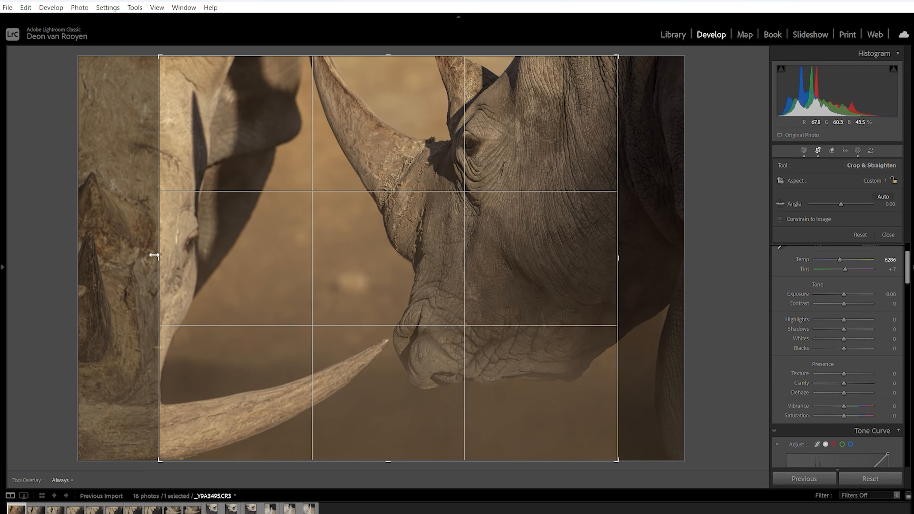
{"action": "left_click_drag", "start_coordinate": [158, 260], "coordinate": [159, 262]}
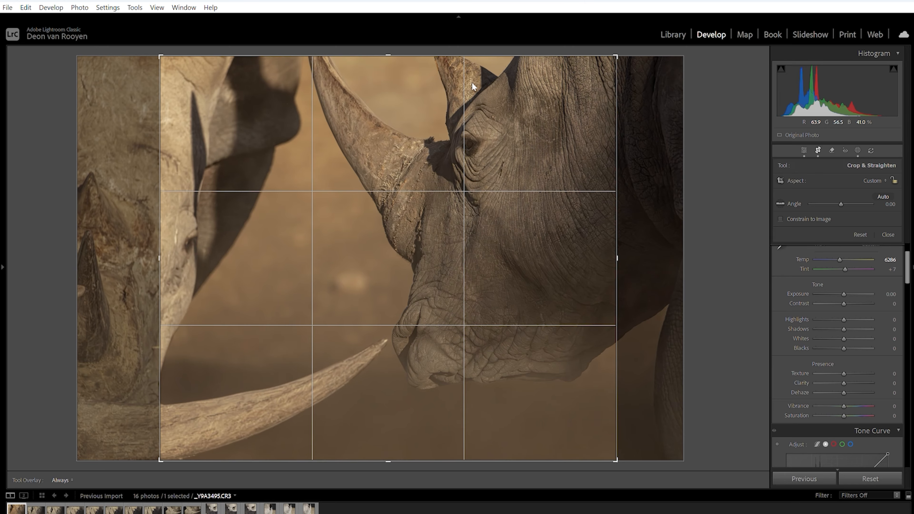
{"action": "left_click", "coordinate": [805, 152]}
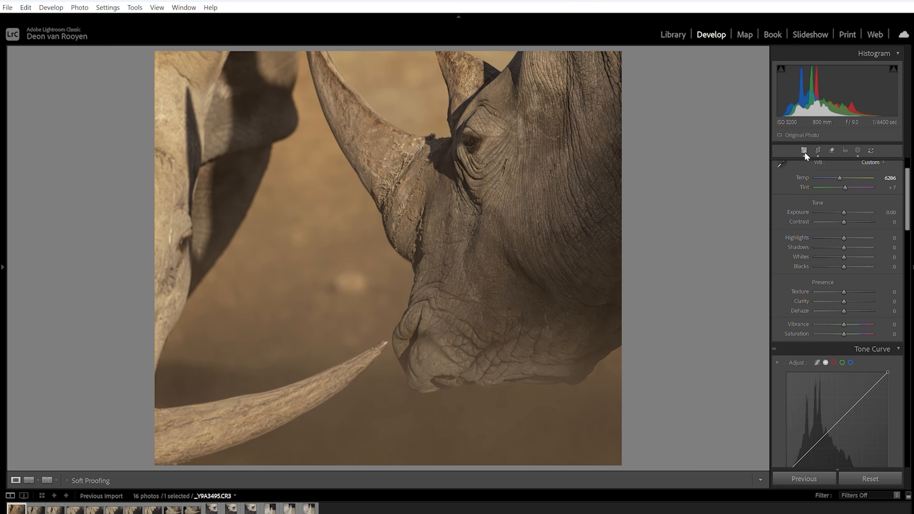
{"action": "key", "text": "shift+w"}
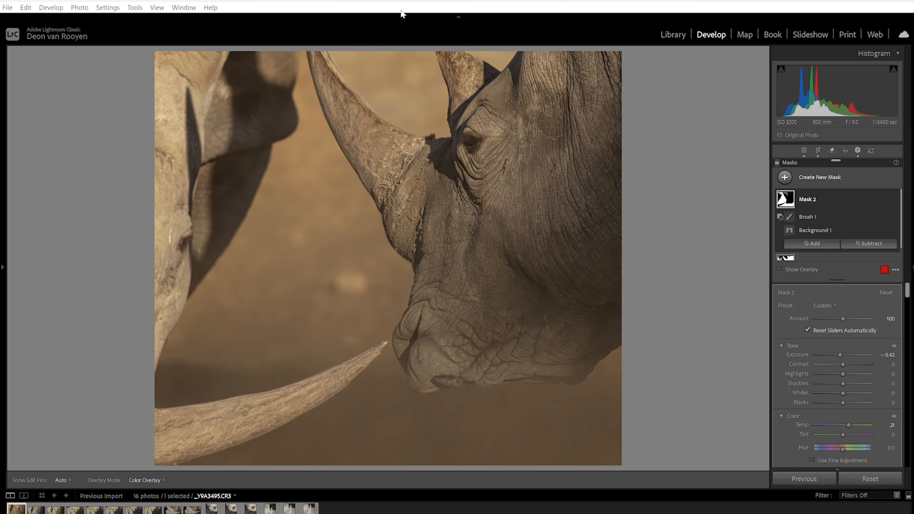
{"action": "left_click", "coordinate": [805, 150]}
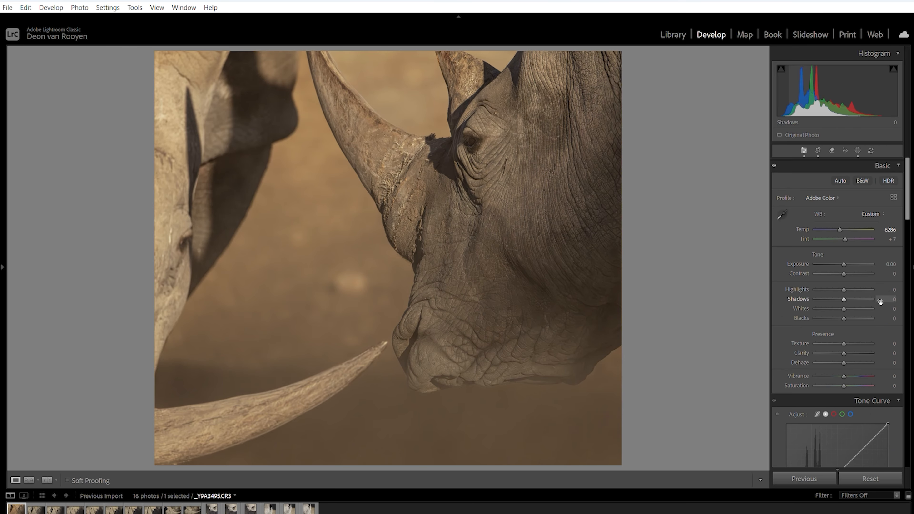
Step: In the camera calibration, set the blue primary's saturation to +10 and its hue to +1
{"action": "scroll", "coordinate": [881, 302], "scroll_direction": "down", "scroll_amount": 6}
{"action": "scroll", "coordinate": [881, 303], "scroll_direction": "down", "scroll_amount": 10}
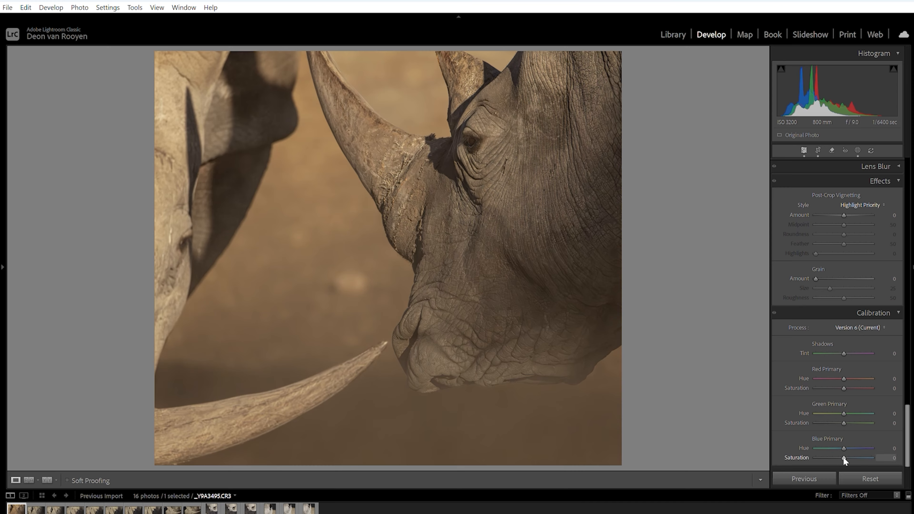
{"action": "mouse_move", "coordinate": [843, 456]}
{"action": "left_mouse_down"}
{"action": "mouse_move", "coordinate": [832, 448]}
{"action": "mouse_move", "coordinate": [852, 448]}
{"action": "mouse_move", "coordinate": [843, 449]}
{"action": "left_mouse_up"}
Step: Set the green primary's hue and saturation to +12 each and the red primary's saturation to +14
{"action": "left_click_drag", "start_coordinate": [844, 422], "coordinate": [848, 427]}
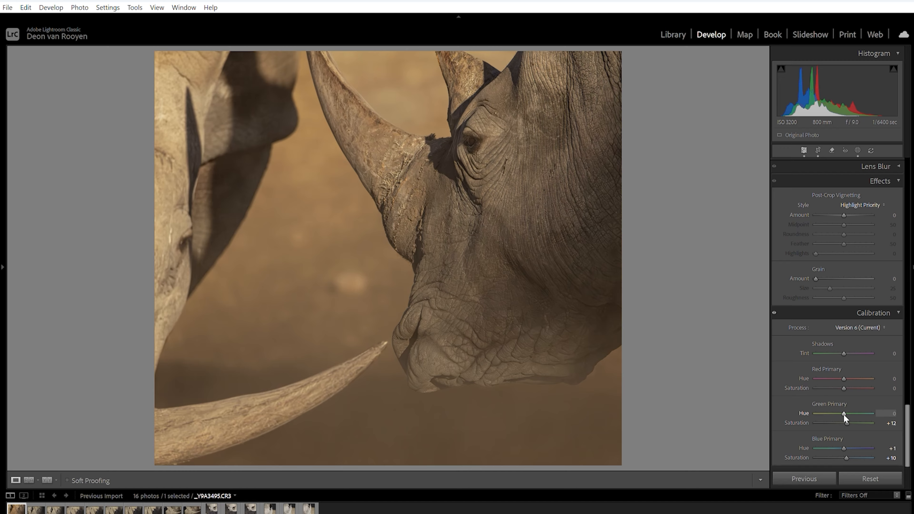
{"action": "left_click_drag", "start_coordinate": [844, 414], "coordinate": [845, 416]}
{"action": "left_click_drag", "start_coordinate": [843, 416], "coordinate": [847, 416]}
{"action": "left_click_drag", "start_coordinate": [843, 391], "coordinate": [846, 396]}
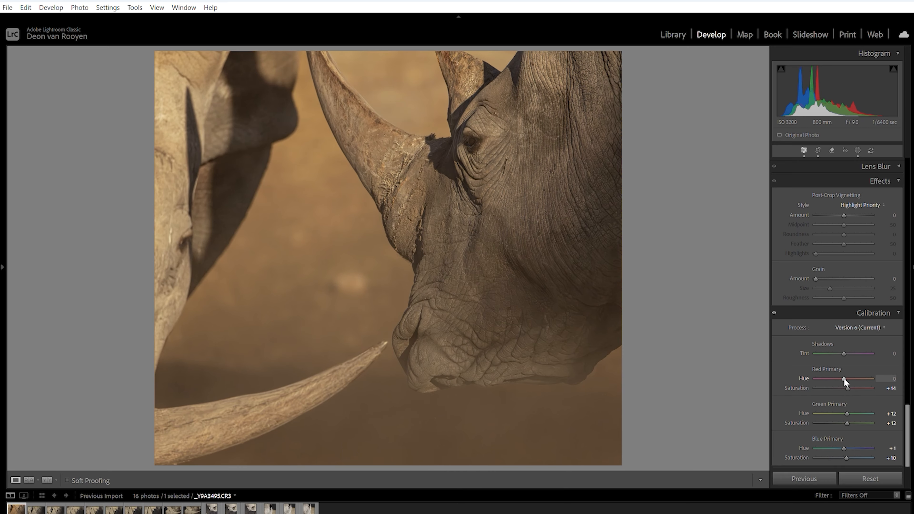